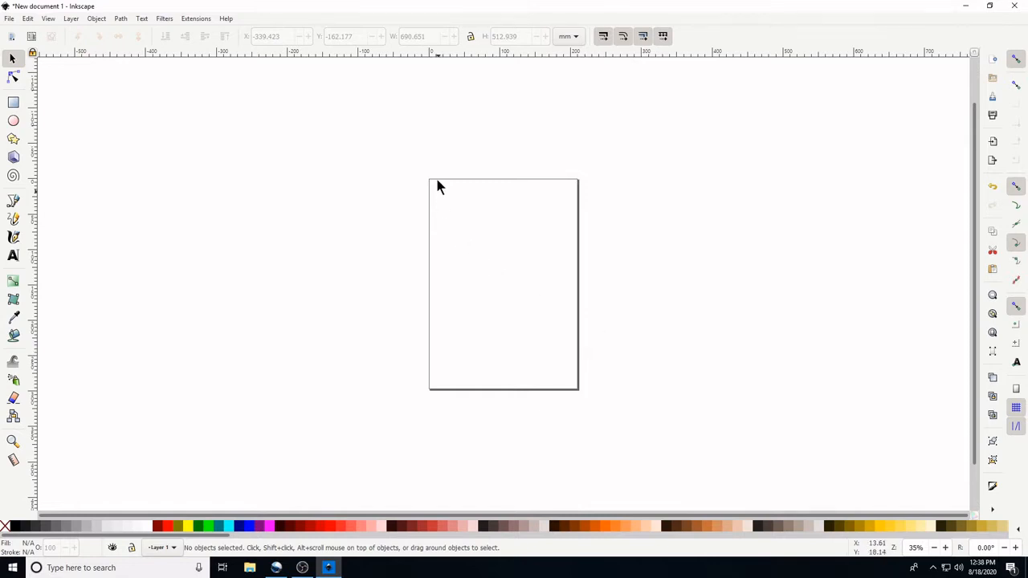
Step: Turn the checkerboard background on in the document properties and switch it off again
click(9, 20)
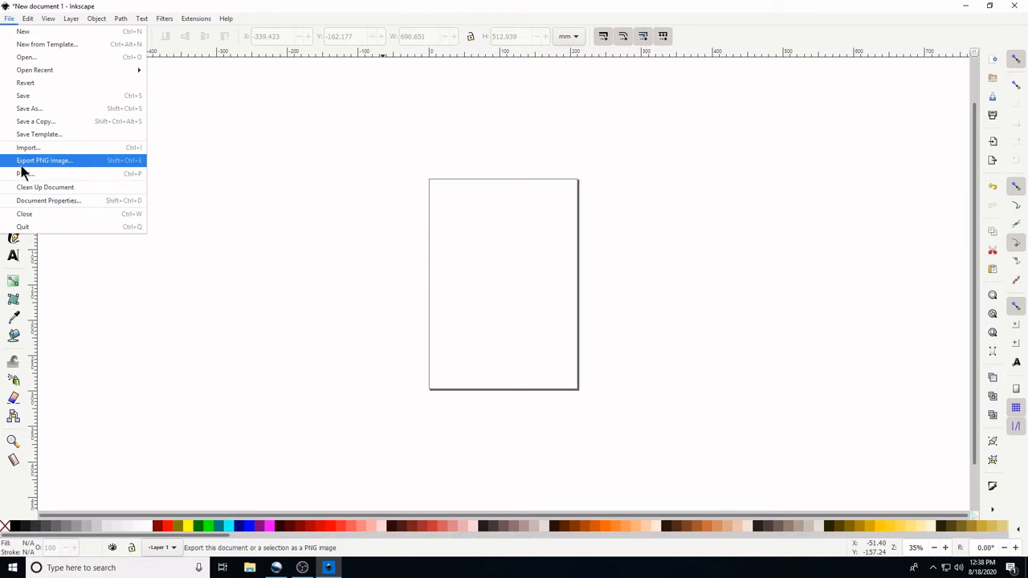
click(30, 204)
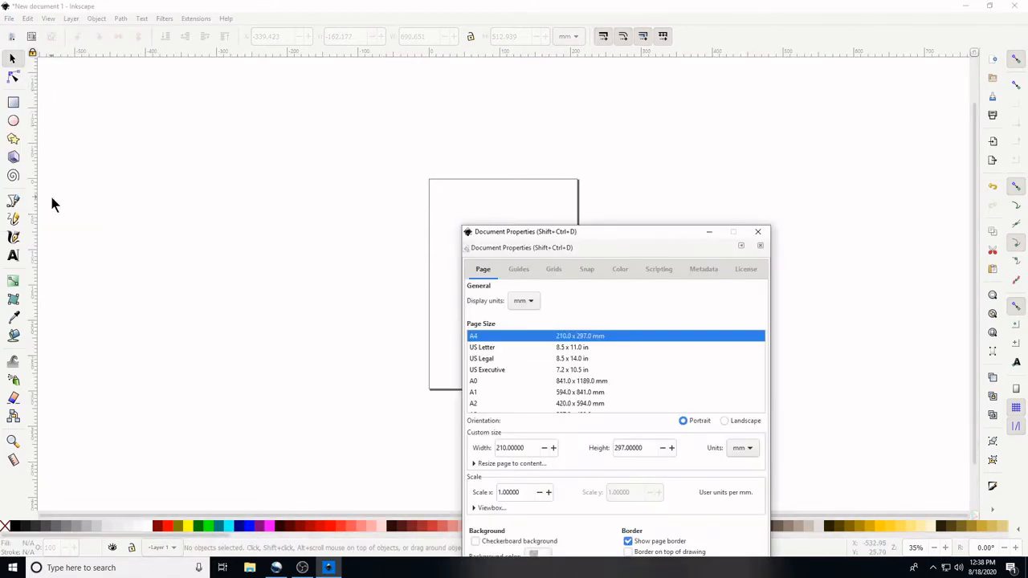
drag(507, 232, 251, 72)
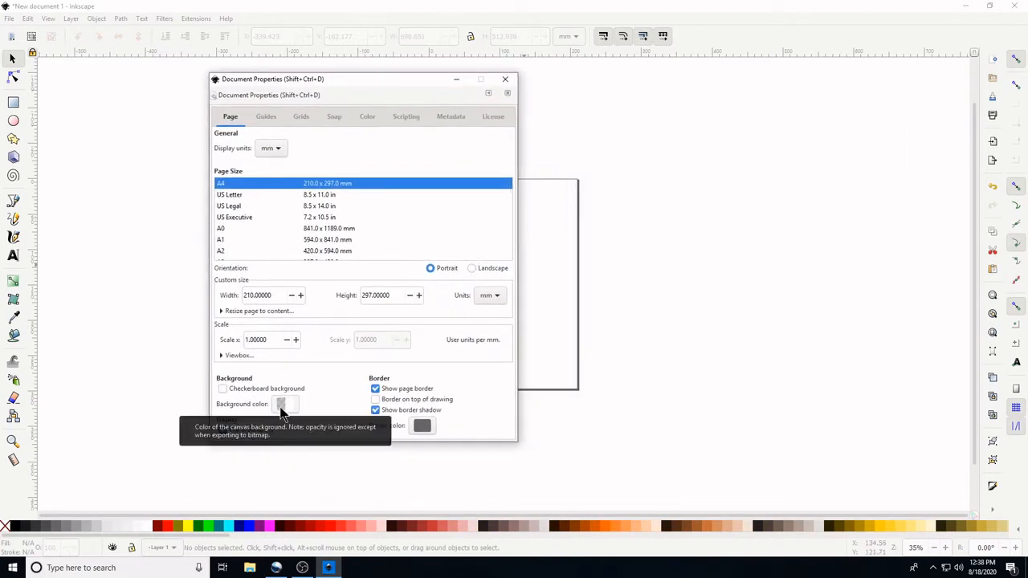
click(224, 389)
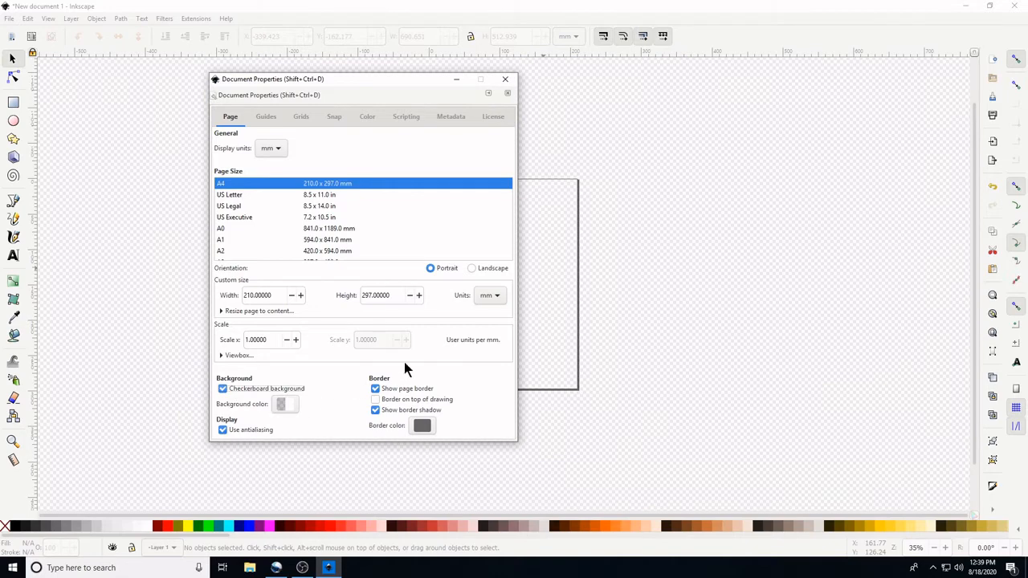
click(222, 389)
click(505, 79)
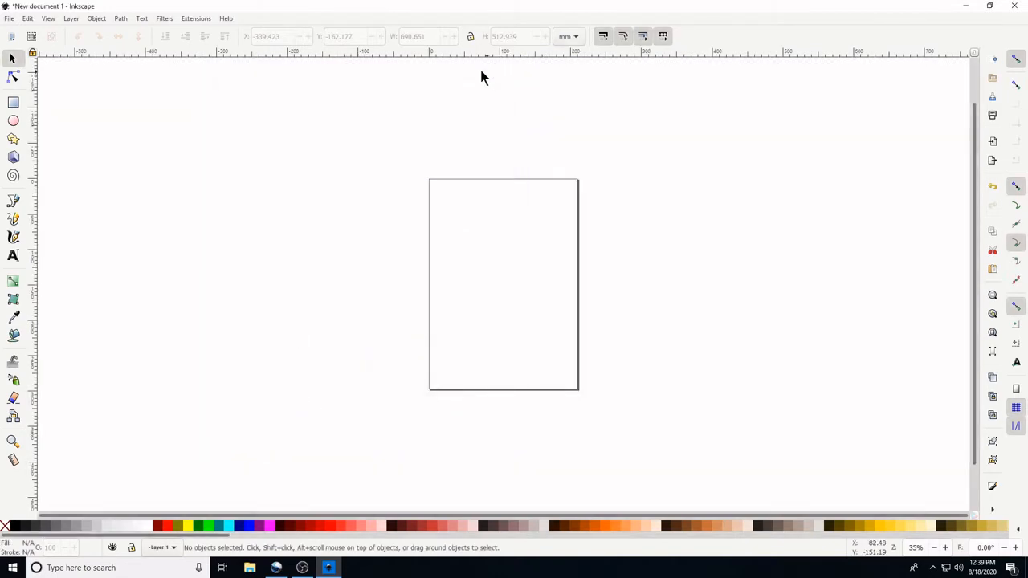
click(8, 18)
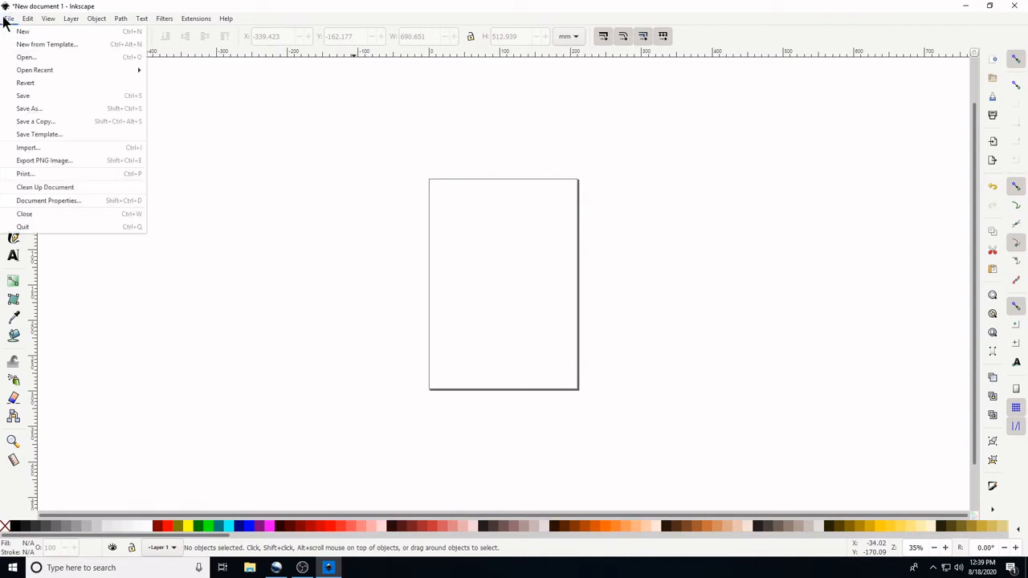
mouse_move(27, 21)
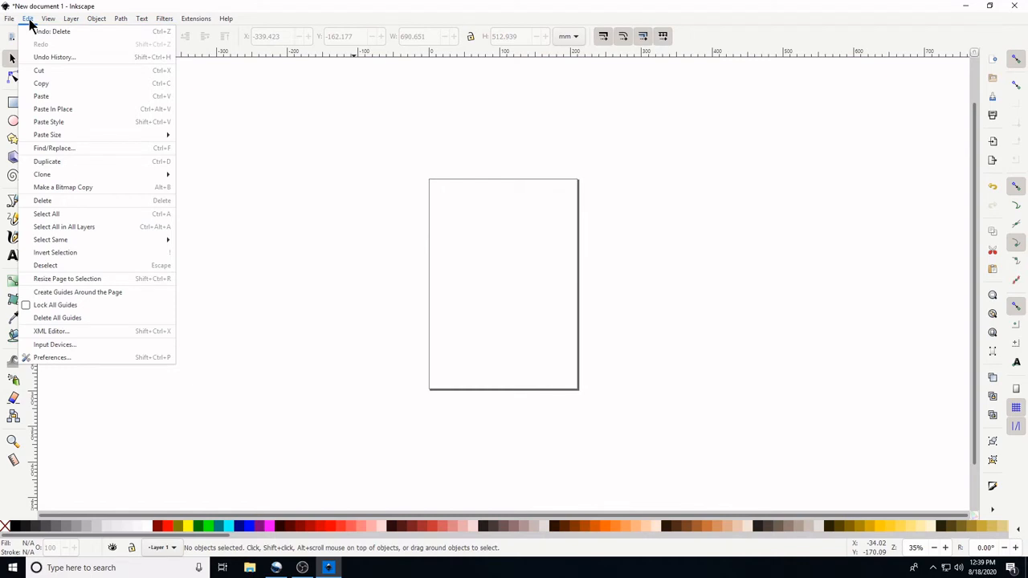
mouse_move(91, 21)
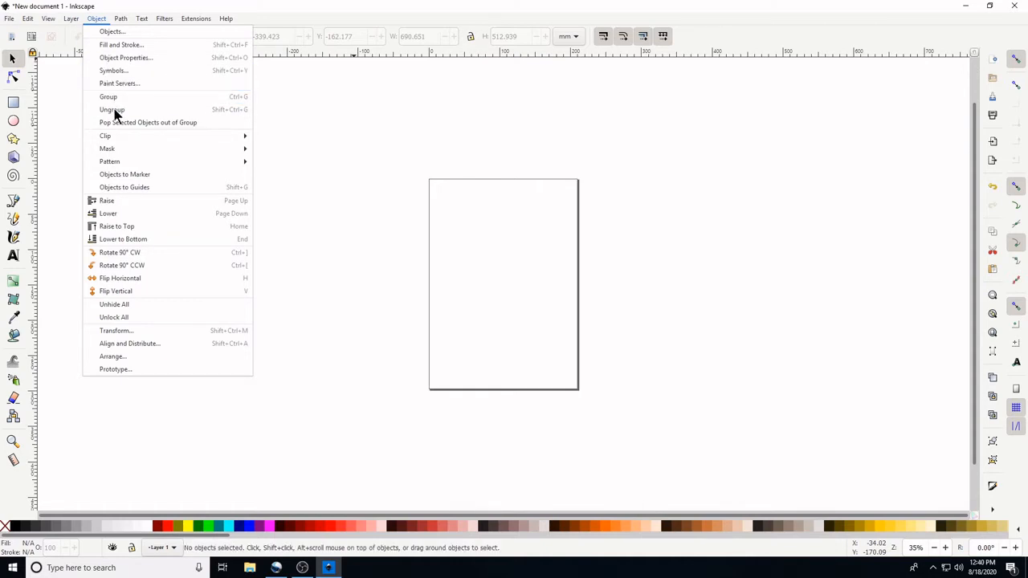
mouse_move(111, 142)
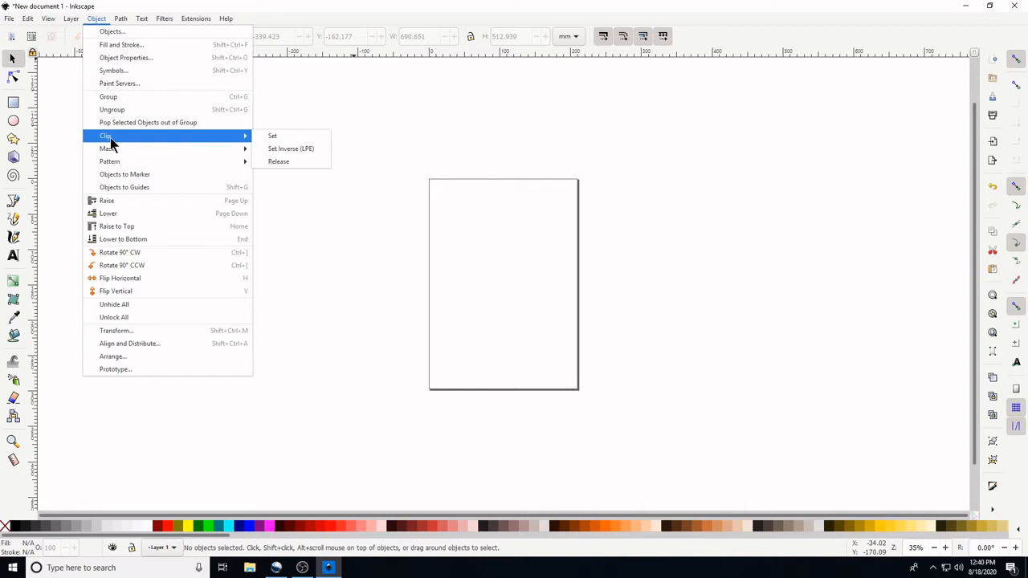
mouse_move(114, 160)
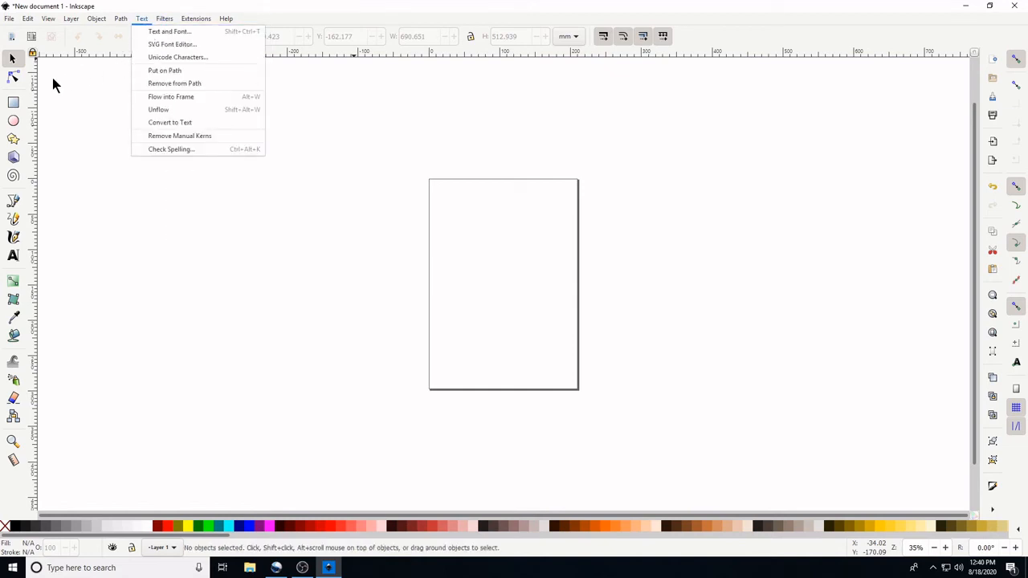
Step: Draw a red rectangle about 333 by 263 mm overlapping the red circle
click(12, 62)
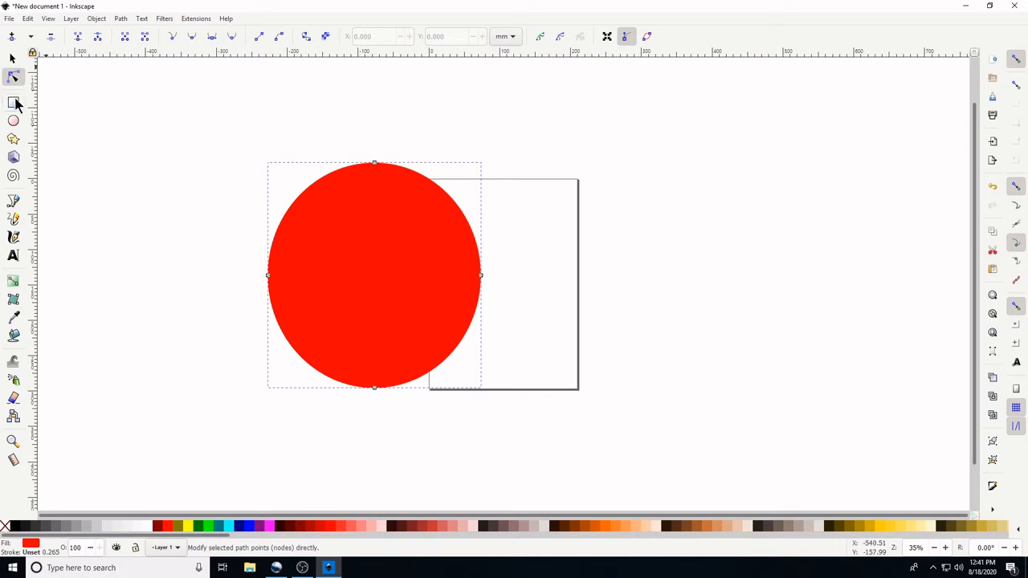
click(14, 101)
mouse_move(315, 137)
mouse_down()
mouse_move(424, 308)
mouse_move(550, 323)
mouse_up()
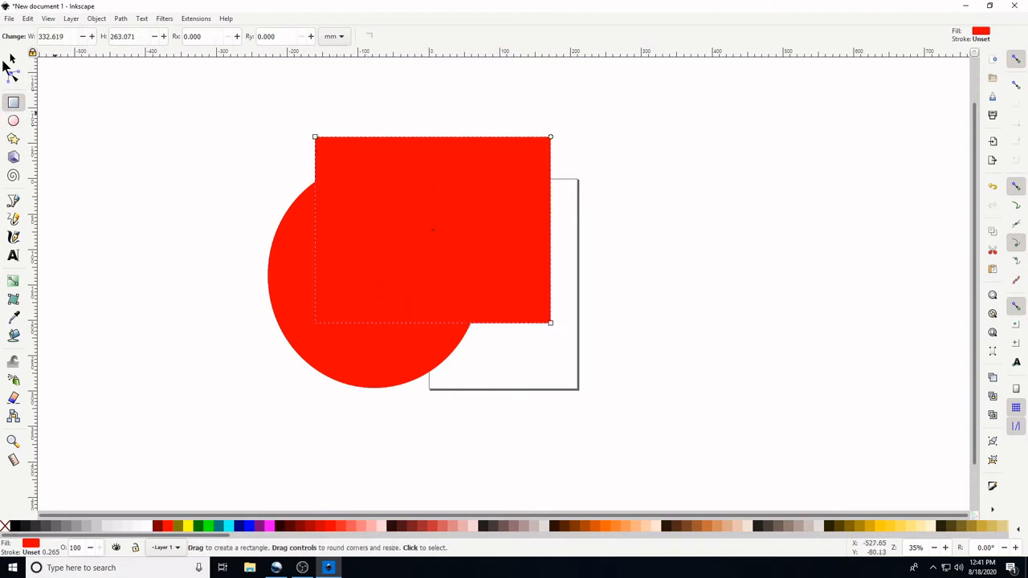
Step: Draw a red ellipse with radii of about 141 by 162 mm beside the page, and add a star shape beside the circle
click(13, 121)
mouse_move(601, 187)
mouse_down()
mouse_move(620, 234)
mouse_move(802, 416)
mouse_up()
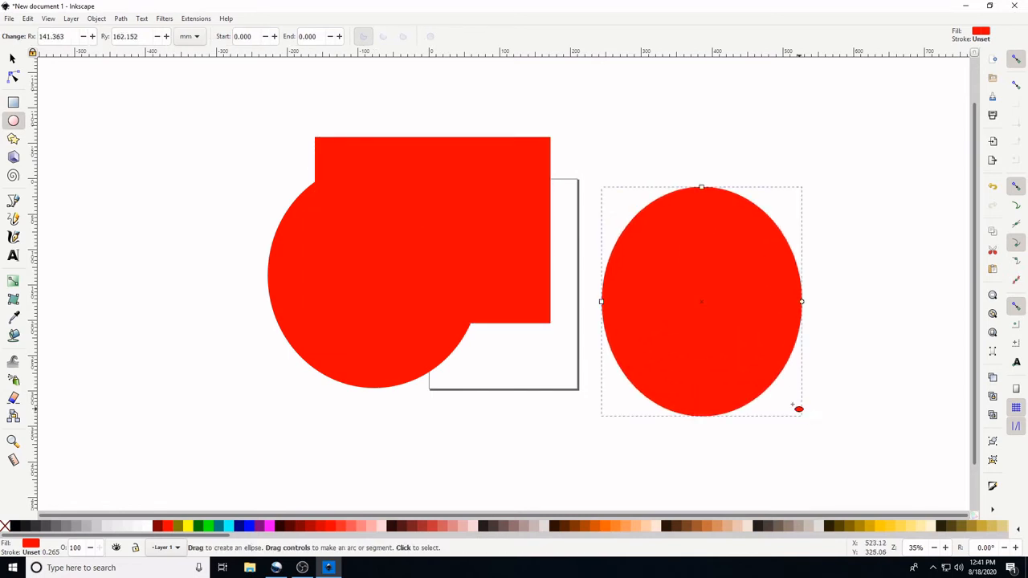
click(13, 138)
drag(238, 154, 256, 234)
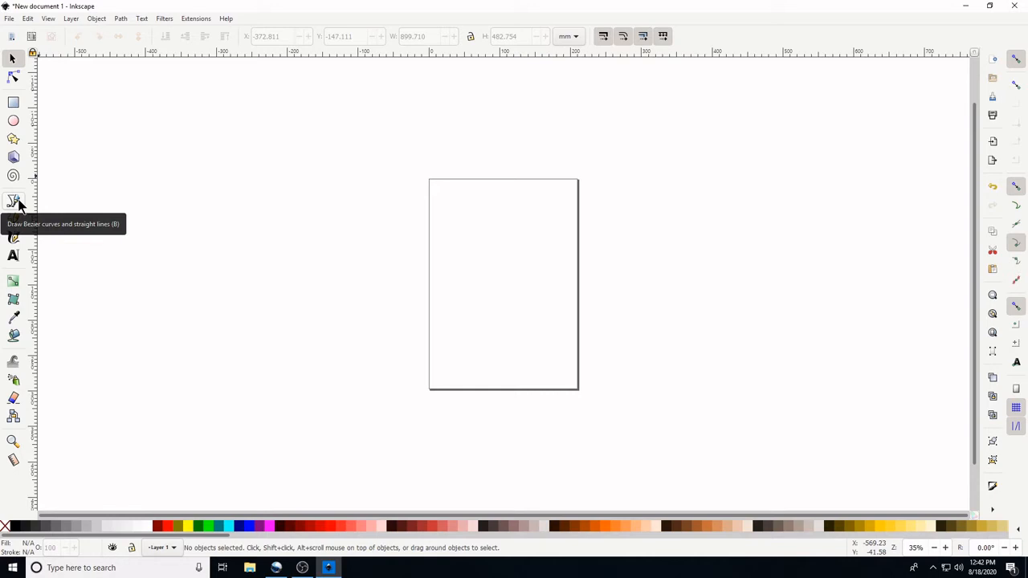
Step: Create a wide text frame across the page and enter the text "amjgraphics"
click(12, 257)
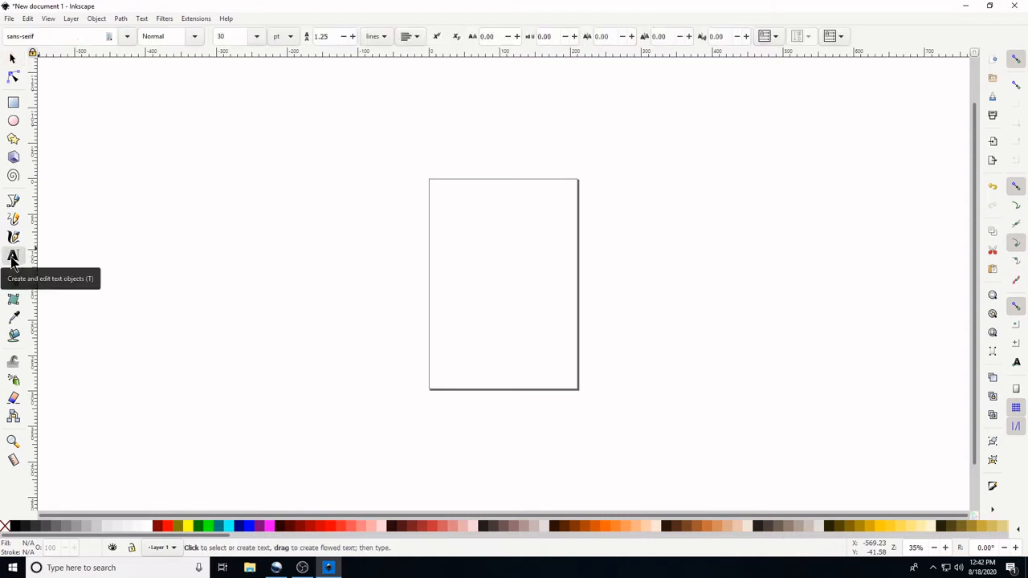
drag(207, 138, 900, 323)
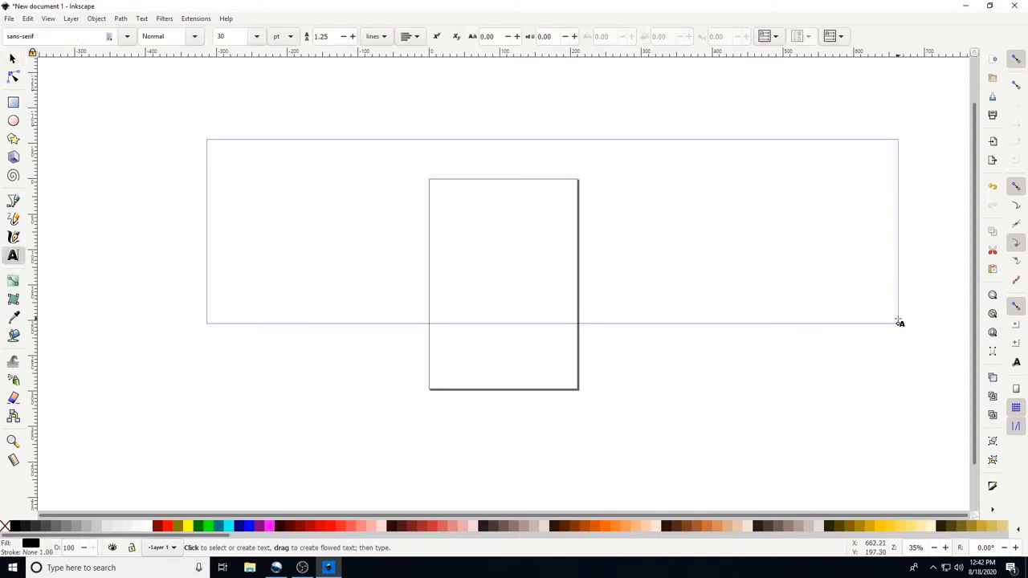
text(amjgraphics)
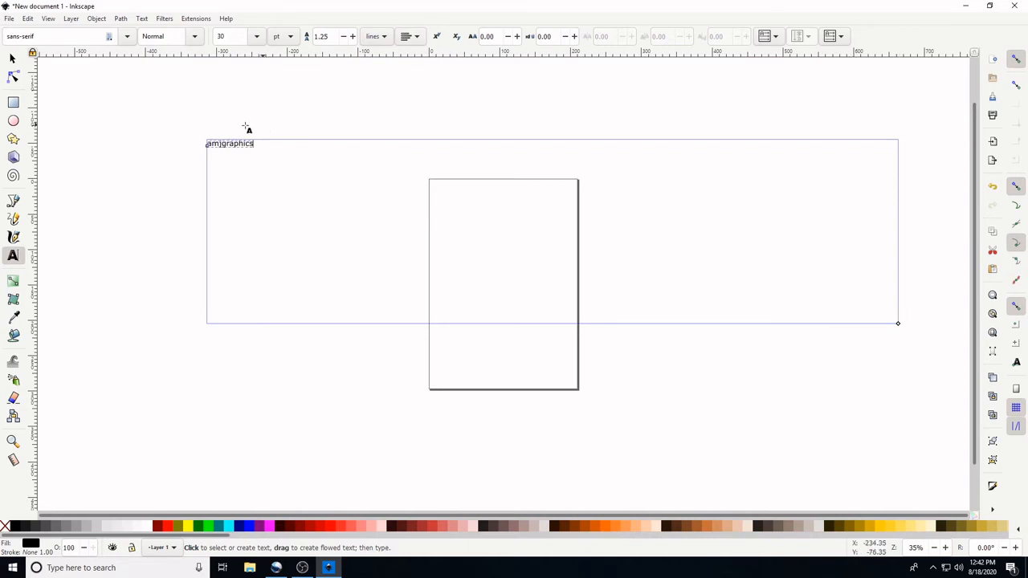
Step: Change the font of the whole "amjgraphics" text to Cambria and select it as an object
key(ctrl+a)
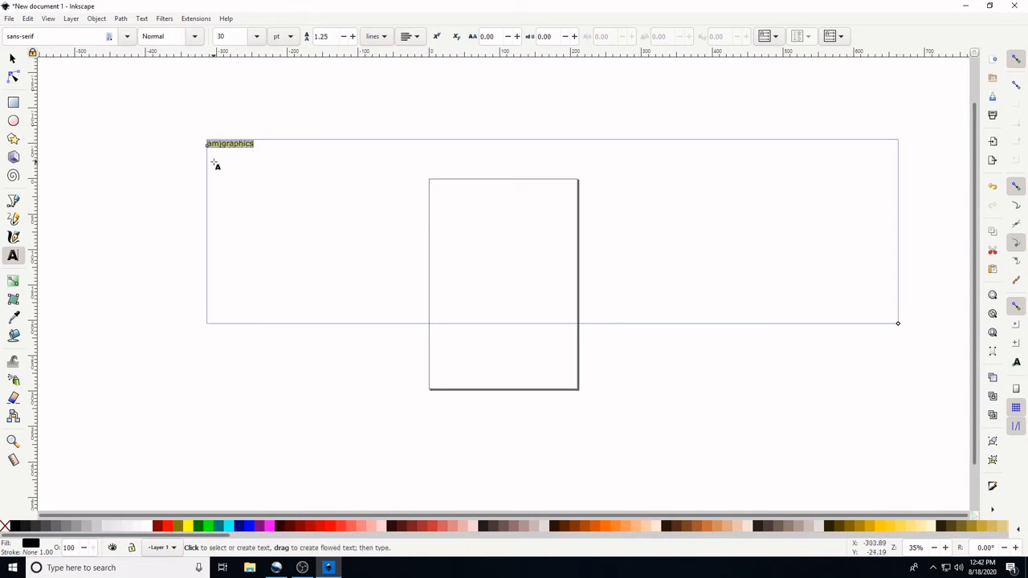
click(127, 37)
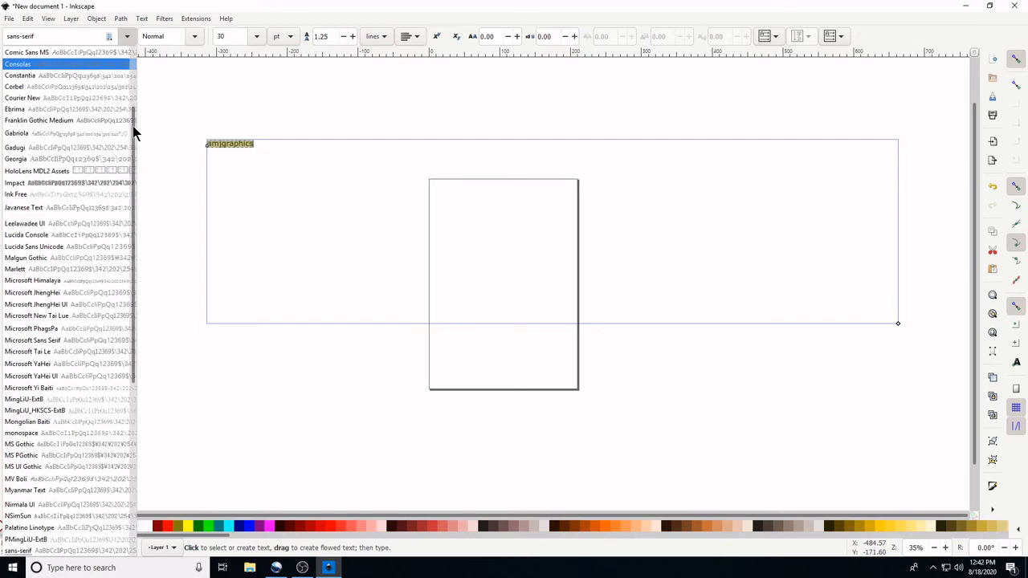
drag(140, 98, 135, 320)
scroll(123, 264, up, 10)
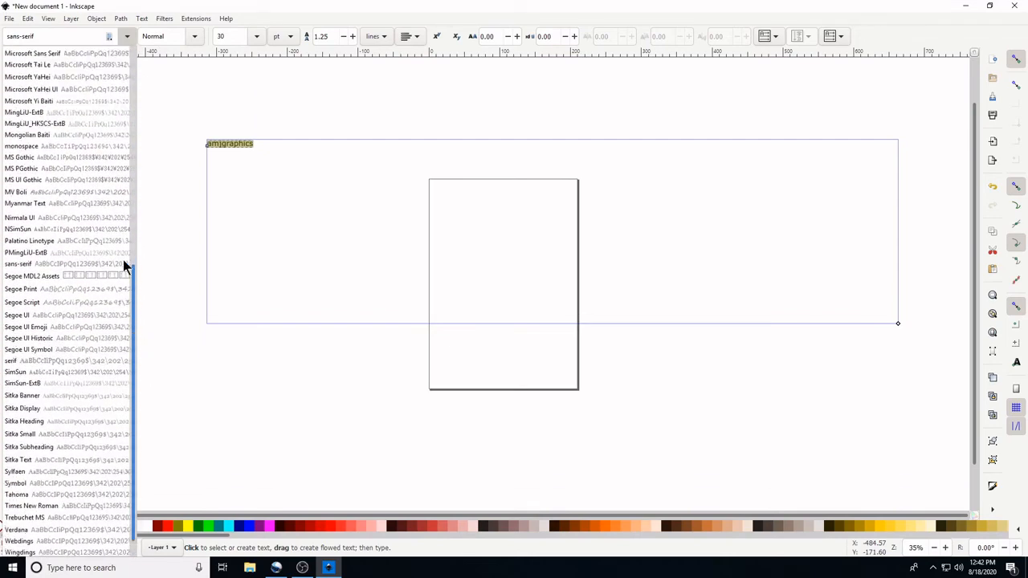
click(71, 152)
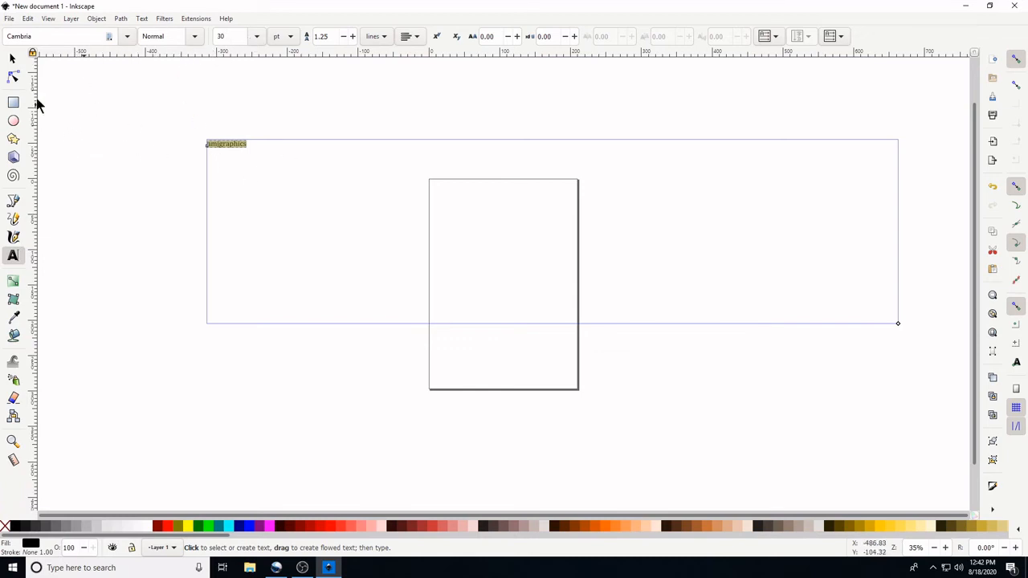
click(13, 60)
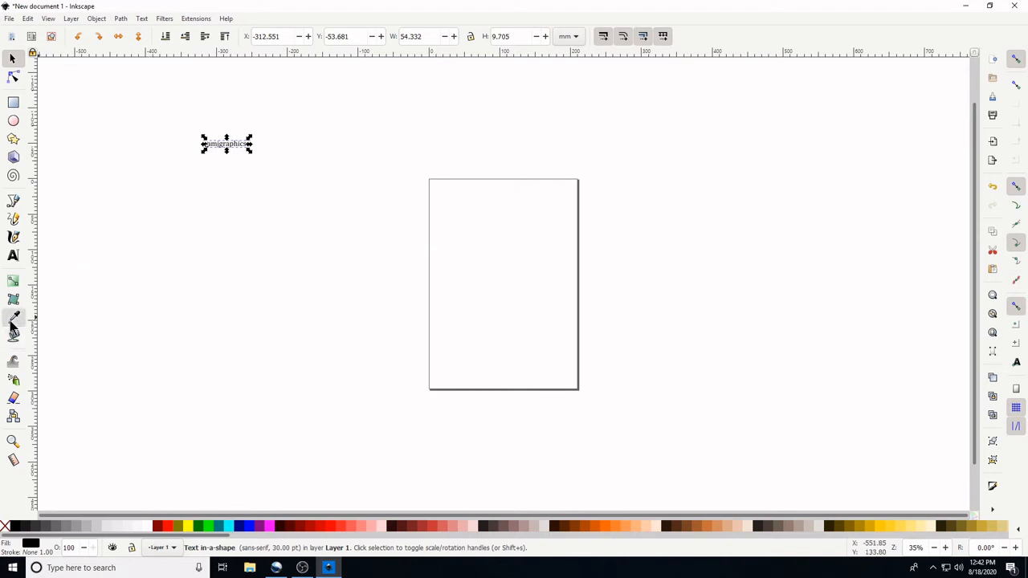
Step: Sample the empty canvas with the color picker as the text's fill, and deselect the text
click(12, 321)
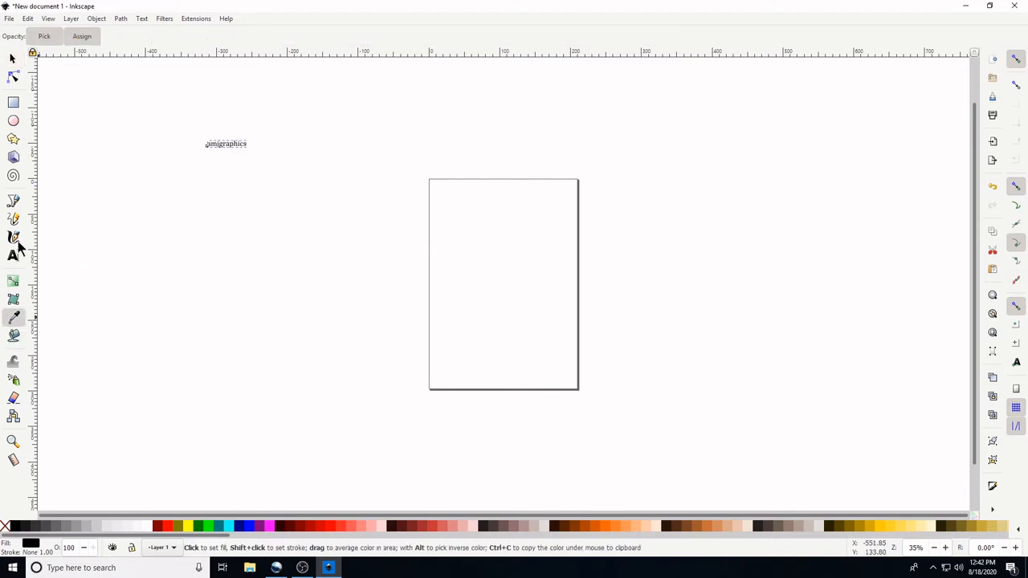
click(376, 142)
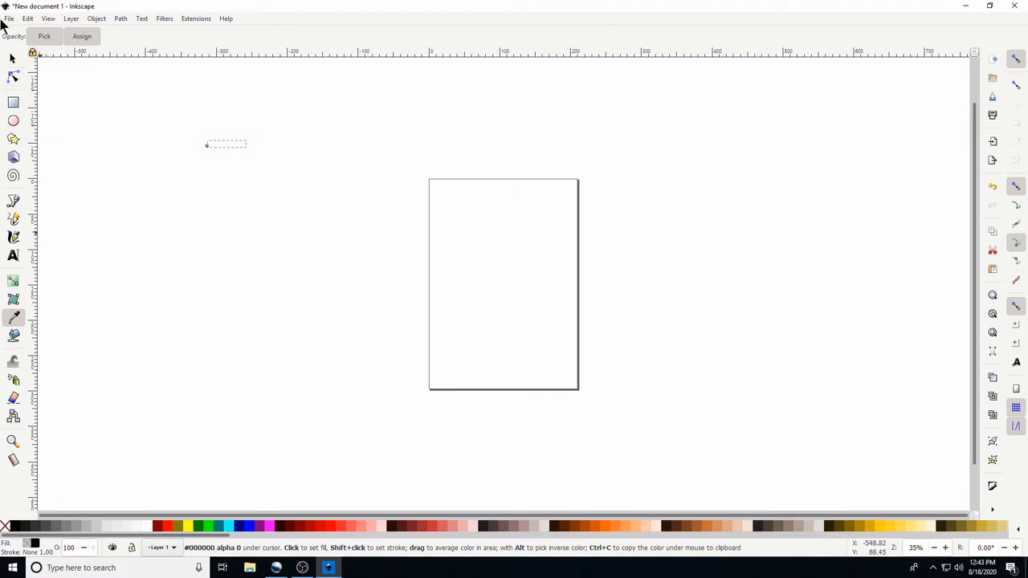
click(13, 63)
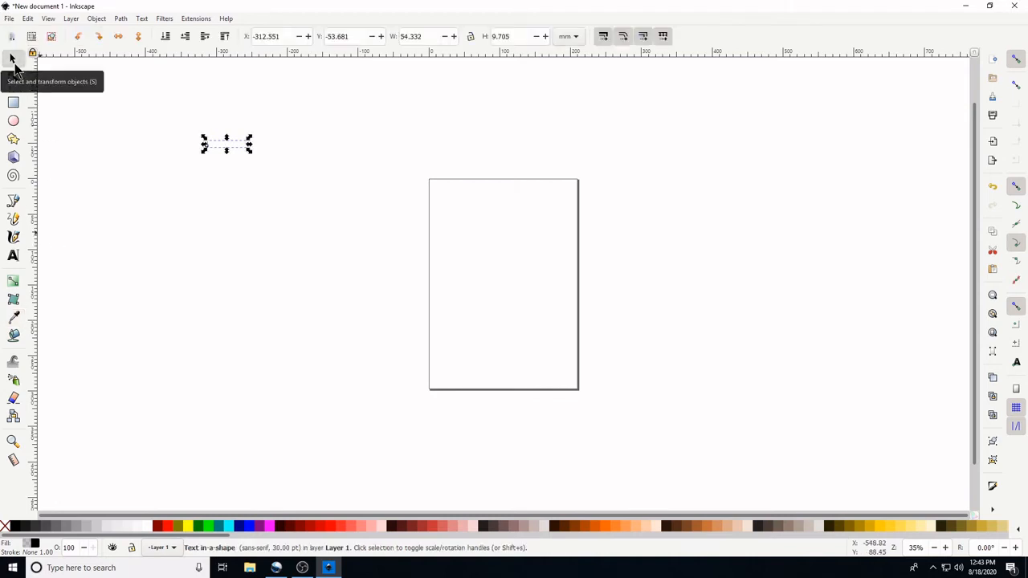
key(Escape)
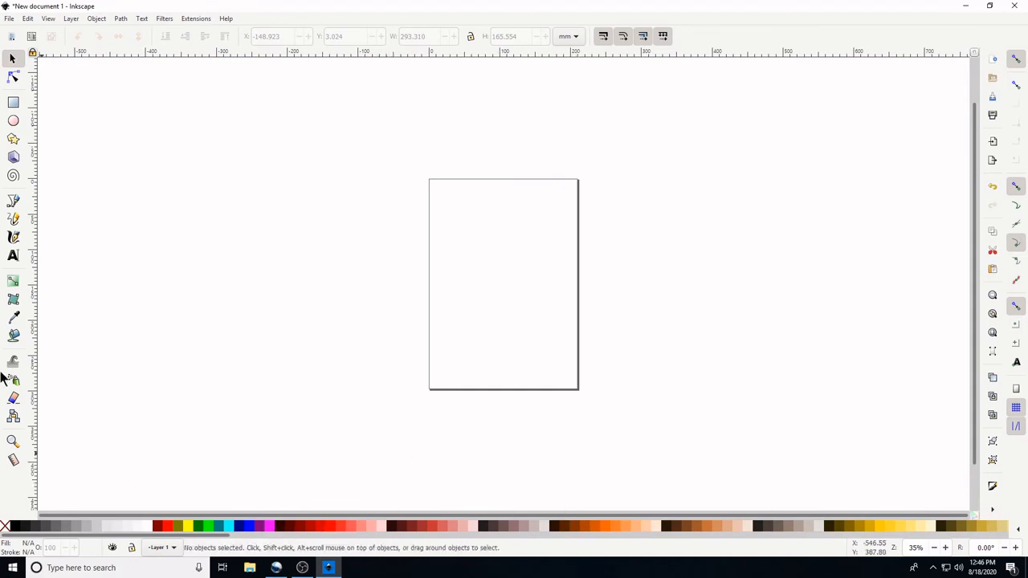
Step: Draw a magenta ellipse with radii of about 114 by 120 mm over the page
click(13, 120)
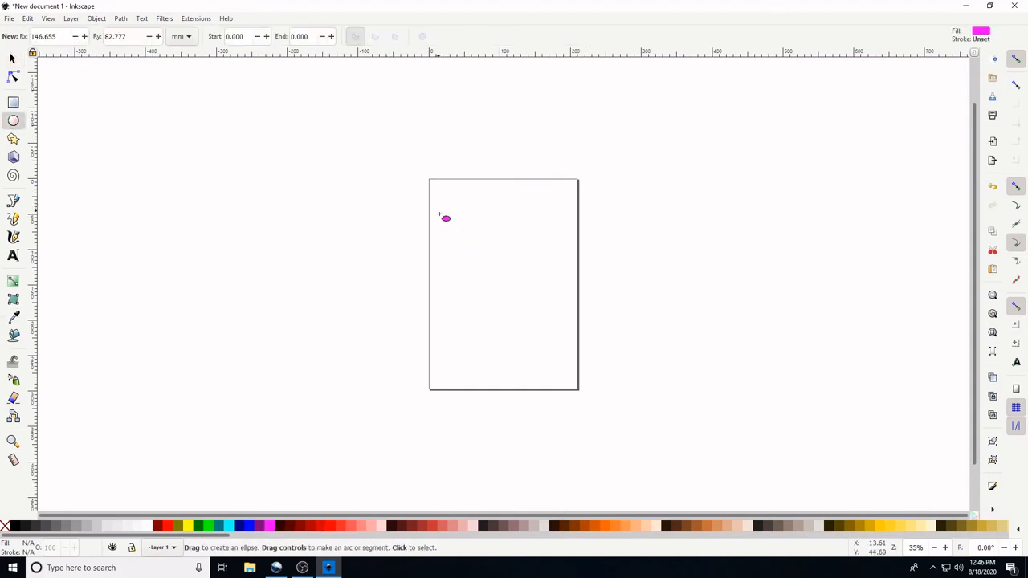
drag(438, 206, 599, 376)
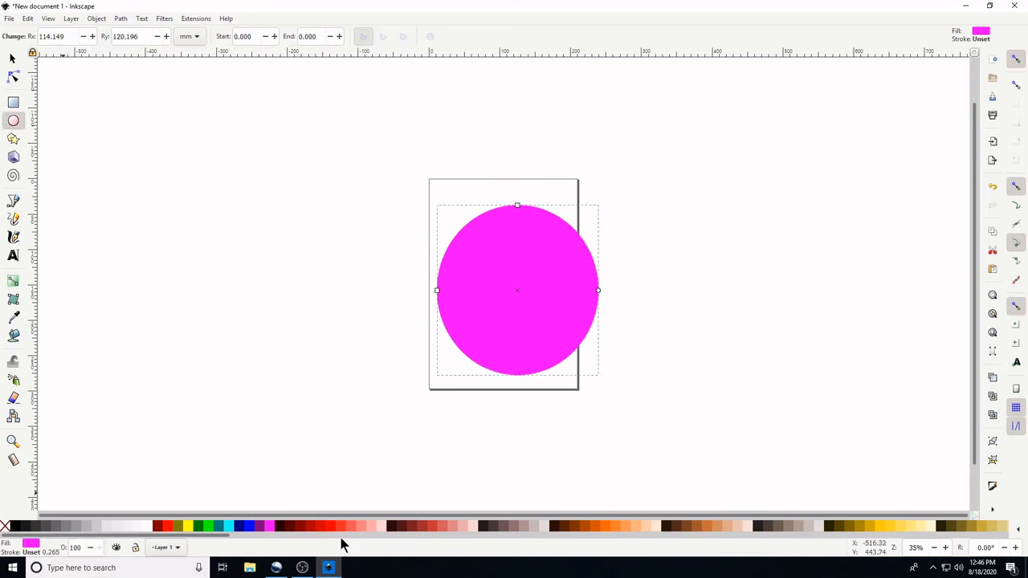
drag(167, 543, 115, 552)
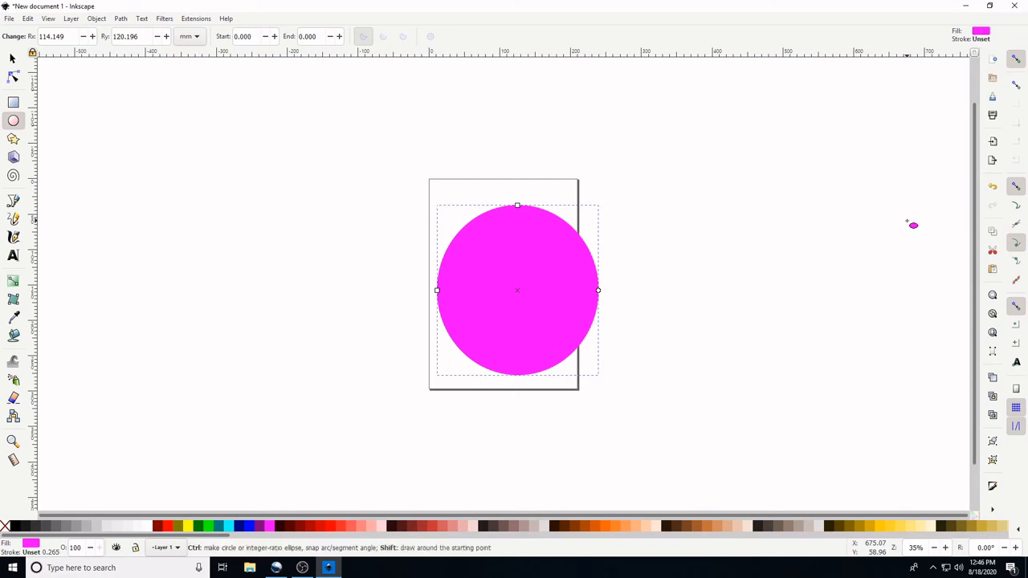
Step: Open the Align and Distribute settings together with the Fill and Stroke settings
key(ctrl+shift+a)
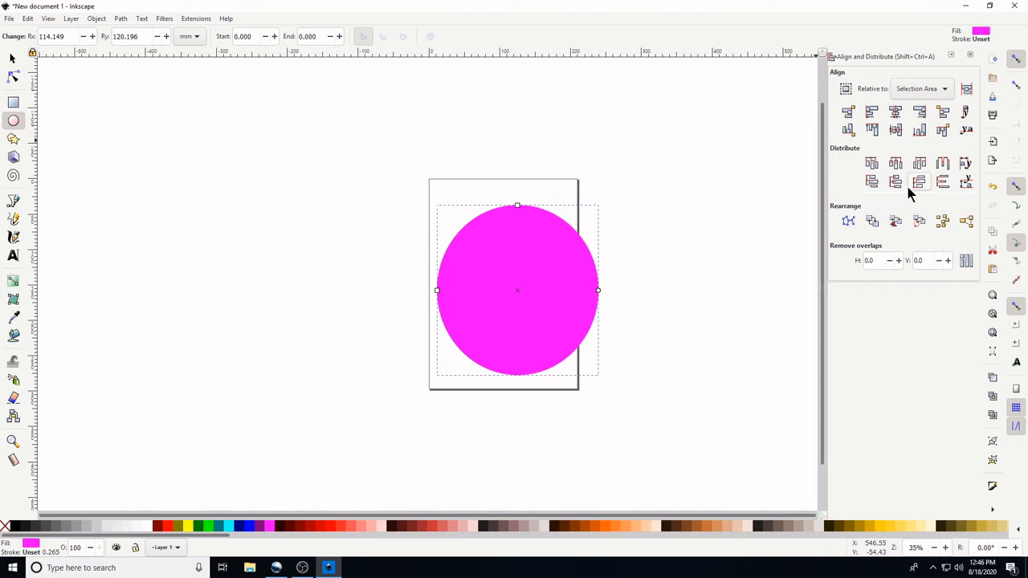
key(ctrl+shift+f)
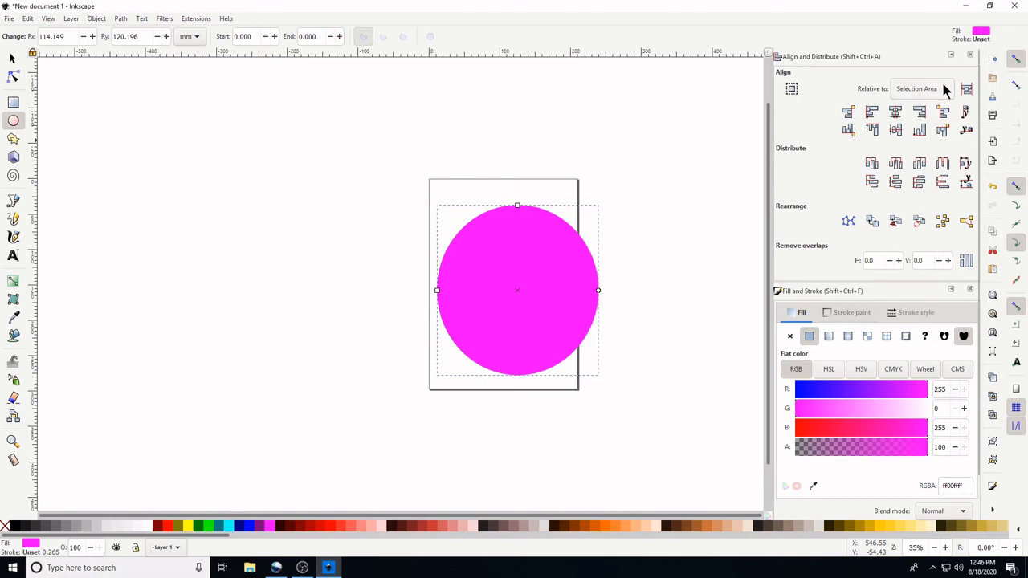
Step: Lower the magenta ellipse's opacity to 59.6% and restore it to 100%
scroll(883, 258, down, 1)
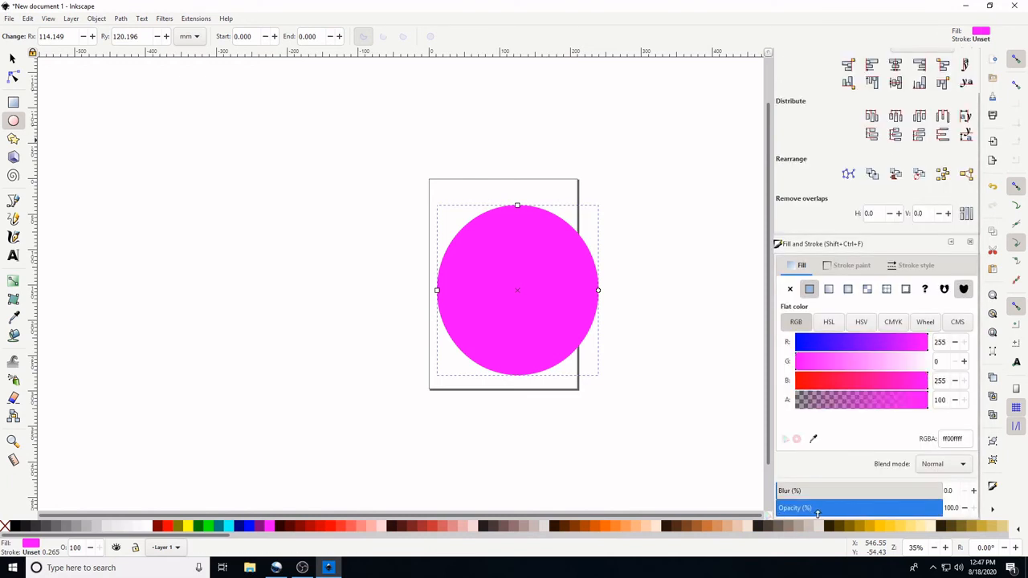
click(875, 508)
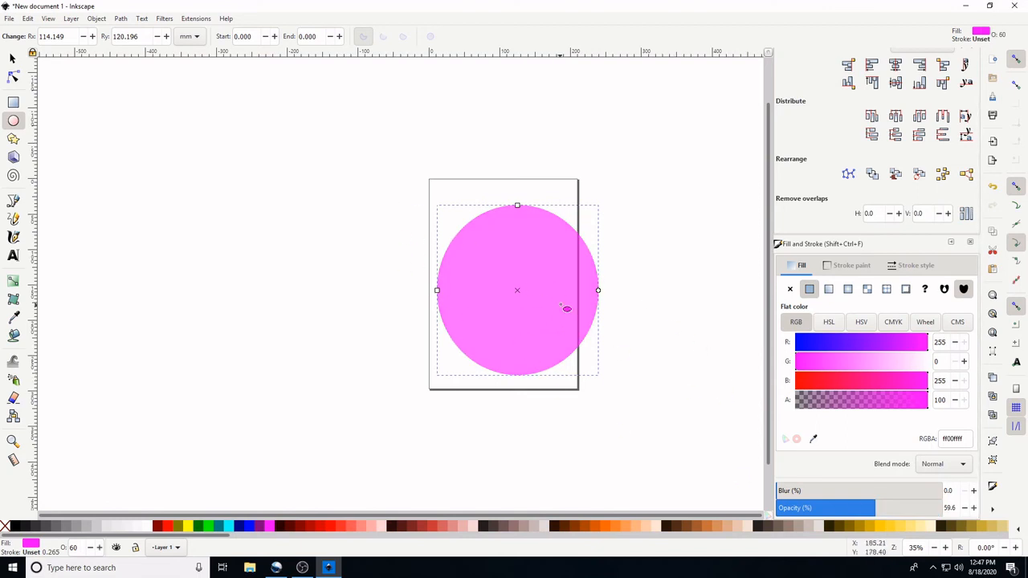
click(953, 508)
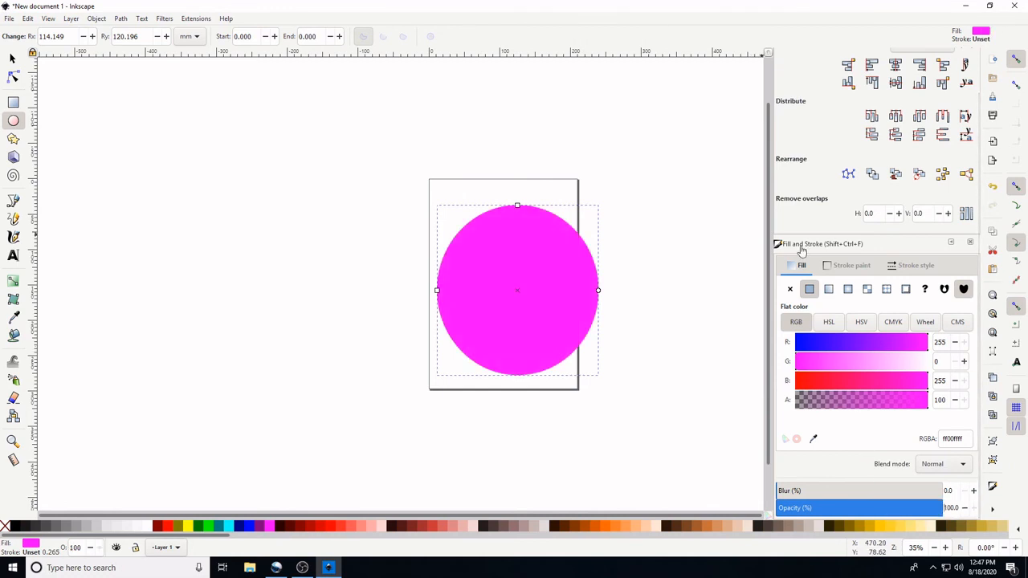
click(801, 246)
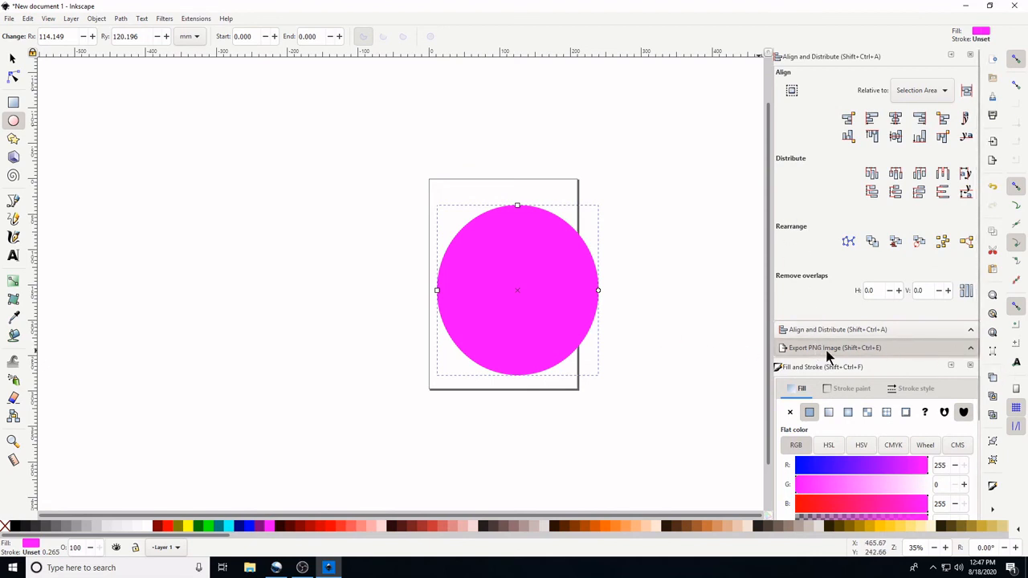
scroll(827, 356, down, 3)
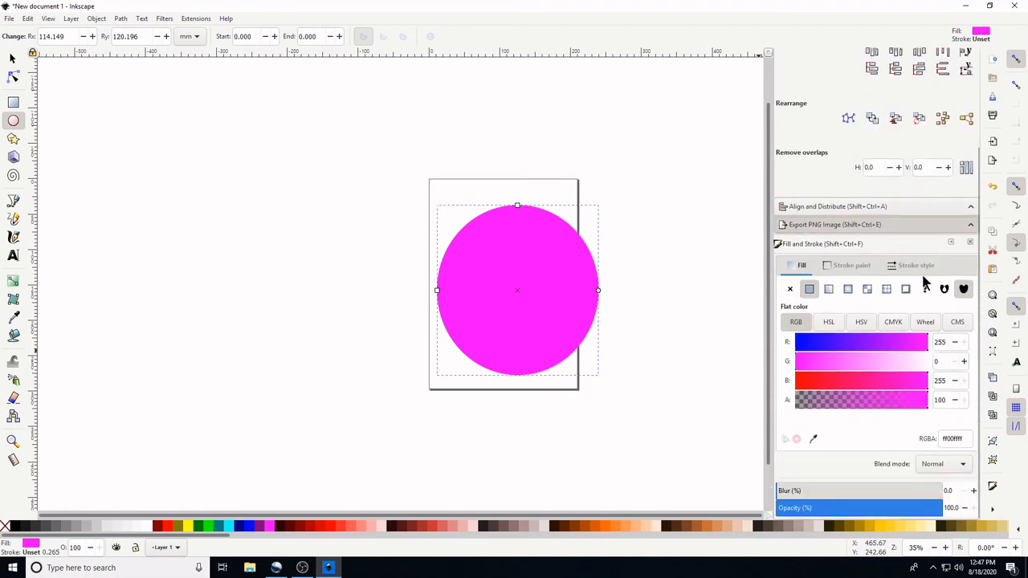